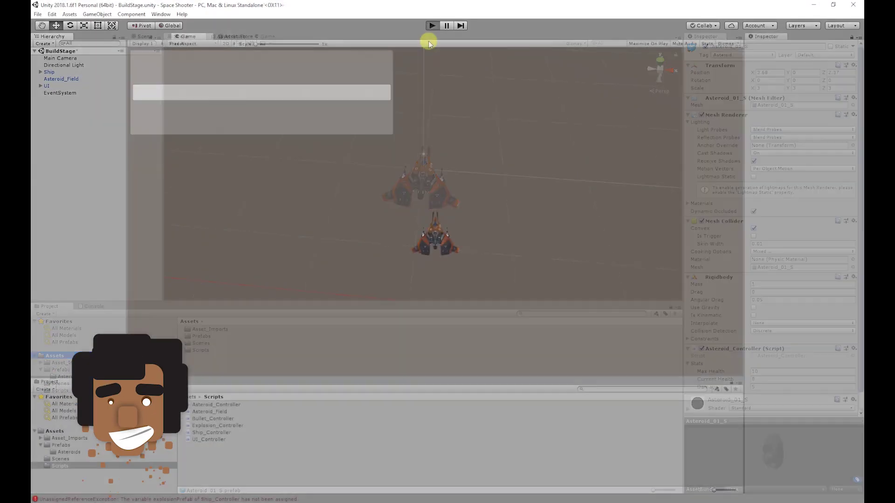
Step: Test-run and stop the game in Unity, then open the Space-Shooter-Tutorial branches list on GitHub
key(ctrl+p)
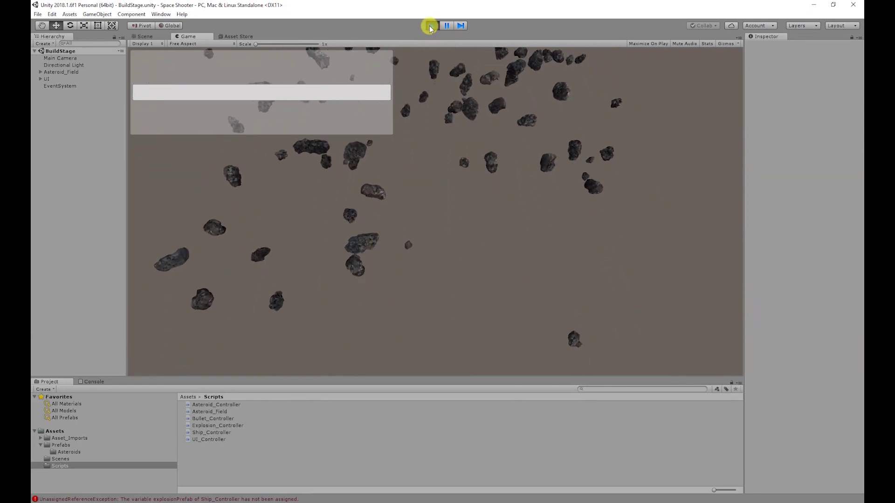
click(430, 26)
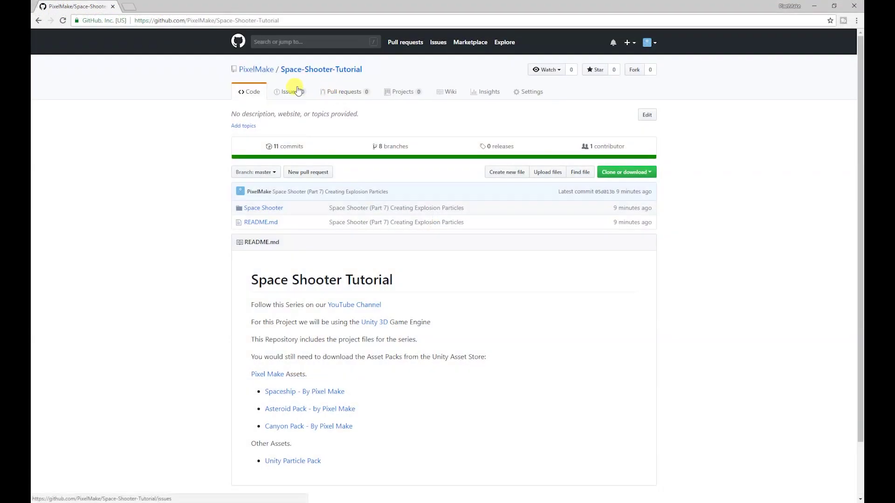
click(384, 148)
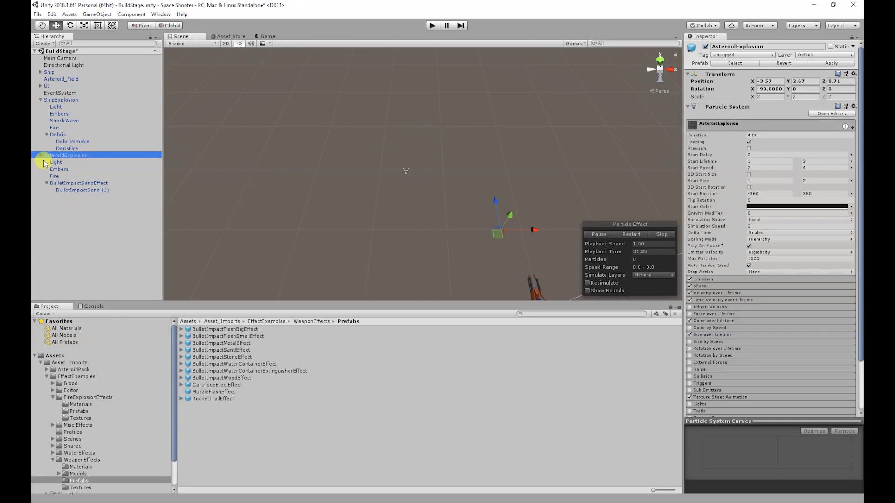
Step: Select AsteroidExplosion together with its Light, Embers and Fire children in the Hierarchy
click(57, 162)
click(67, 155)
shift+click(76, 190)
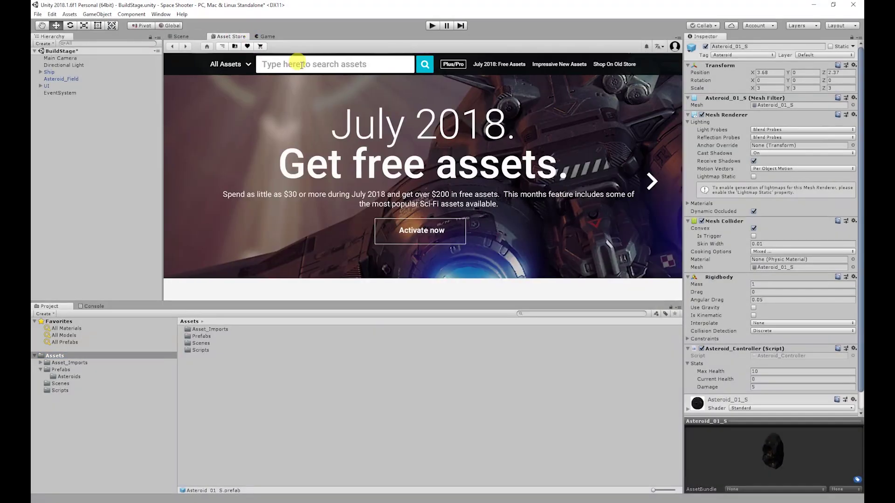
Step: Open the Unity Particle Pack store page and move EffectExamples into Asset_Imports
text(Unity Parti)
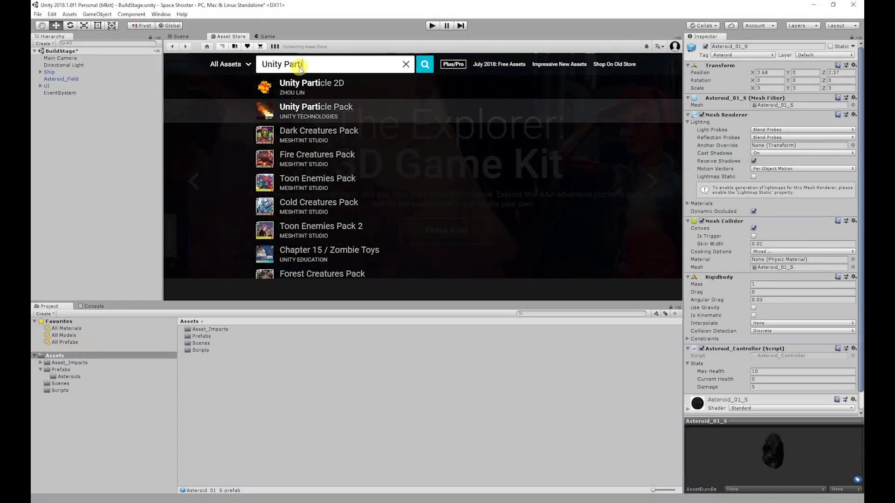
click(303, 104)
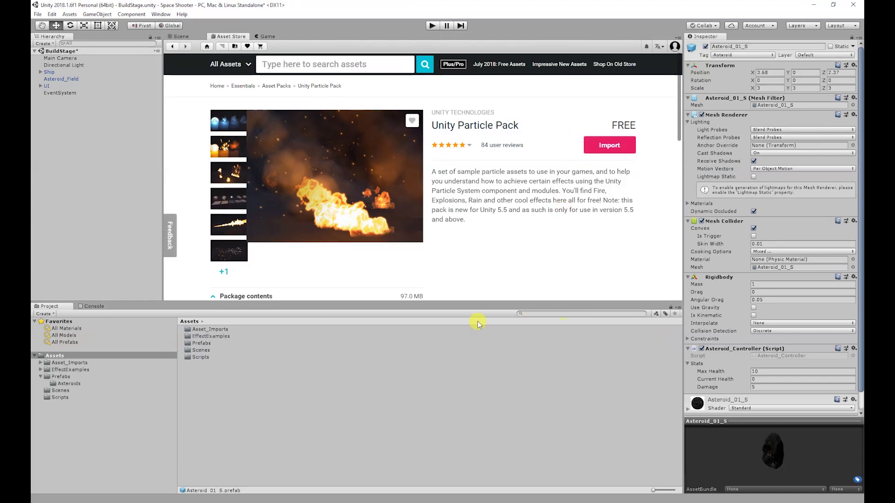
drag(70, 370, 91, 365)
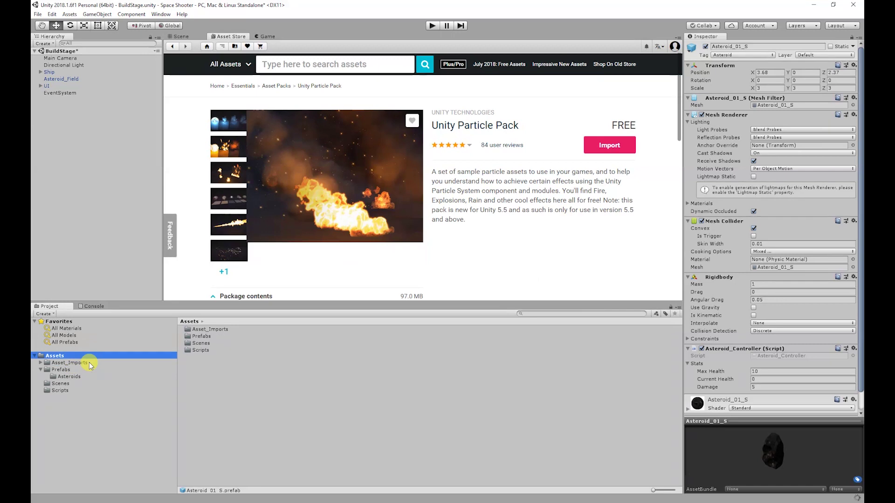
click(91, 364)
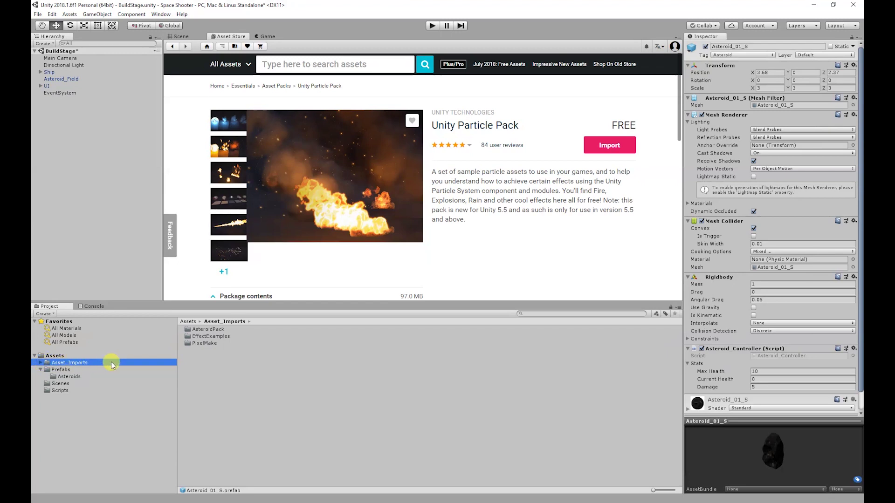
Step: Browse to EffectExamples > FireExplosionEffects > Prefabs in the Project window
click(210, 336)
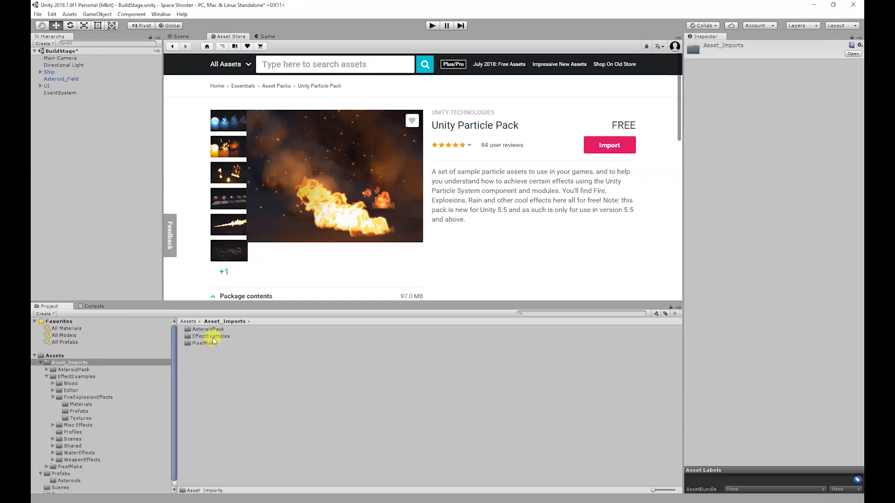
double_click(211, 336)
double_click(222, 344)
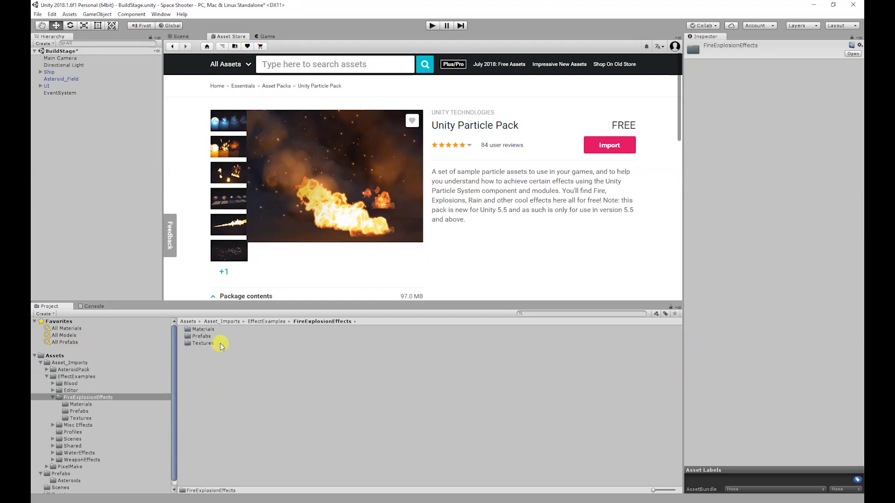
double_click(205, 336)
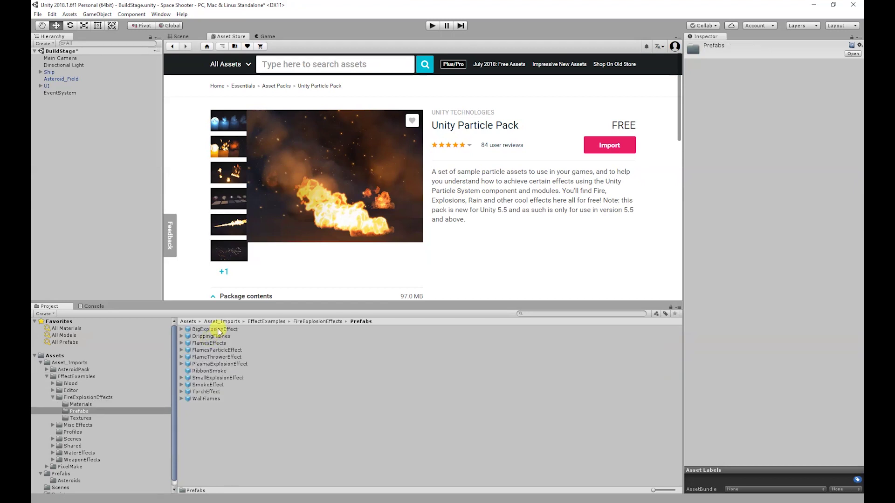
Step: Add BigExplosionEffect to the scene and rename it ShipExplosion
drag(225, 334, 76, 234)
click(180, 36)
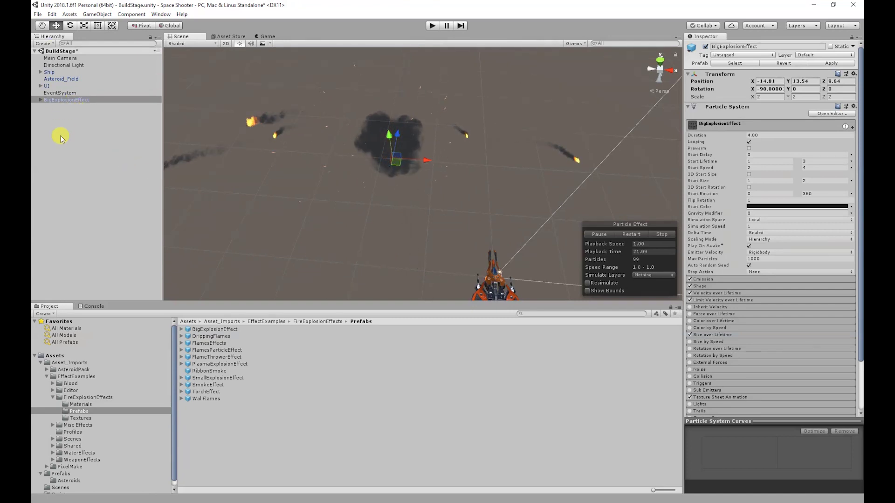
click(59, 101)
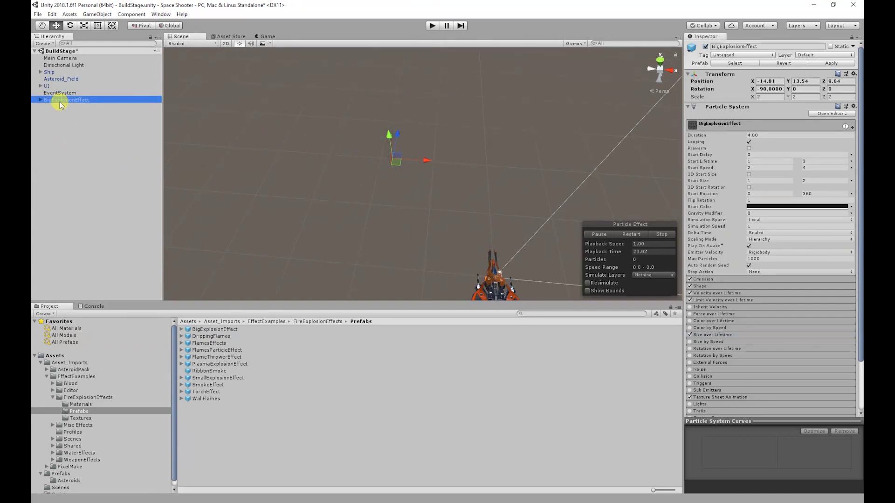
key(F2)
text(ShipE)
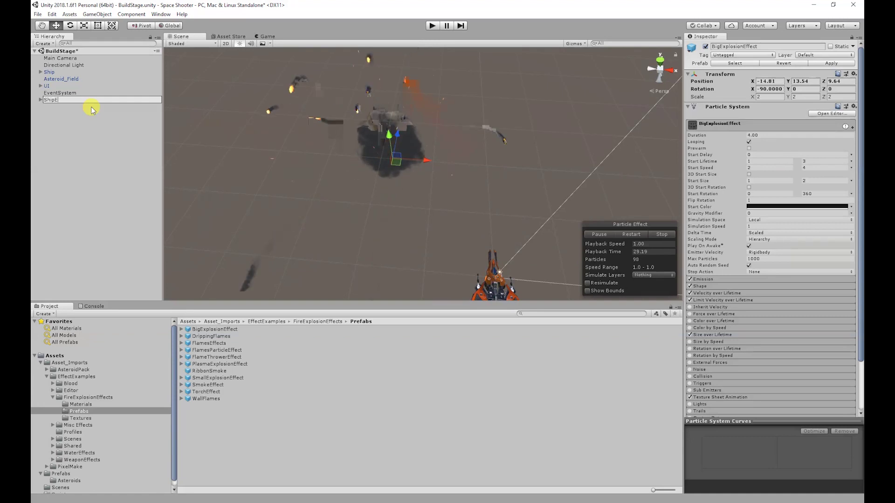
text(xplosion)
key(Return)
Step: Save ShipExplosion as a prefab in Assets/Prefabs and play the game to test it
click(41, 363)
click(61, 370)
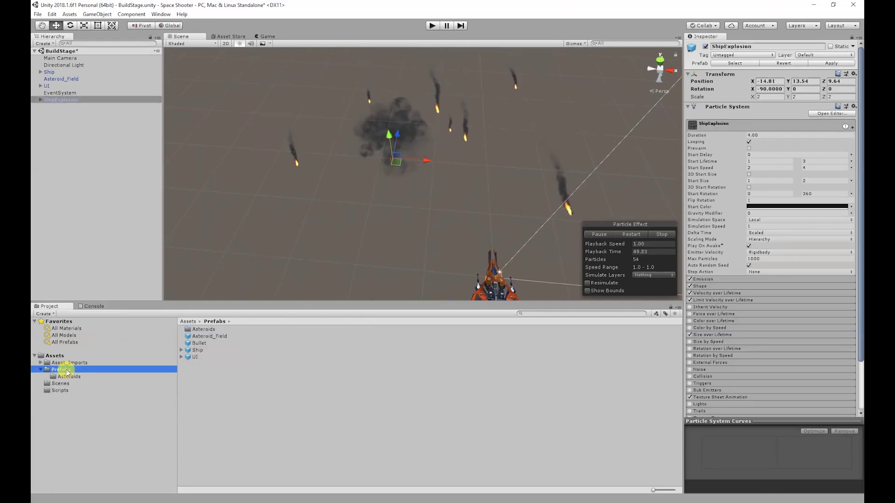
click(62, 100)
drag(176, 186, 225, 391)
click(432, 25)
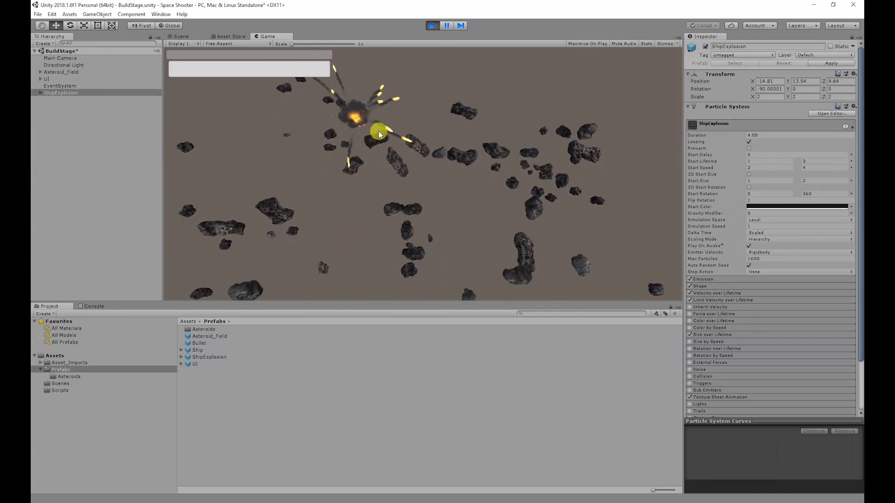
Step: Disable Looping on ShipExplosion and all its child particle systems, then test-run a single burst
key(ctrl+p)
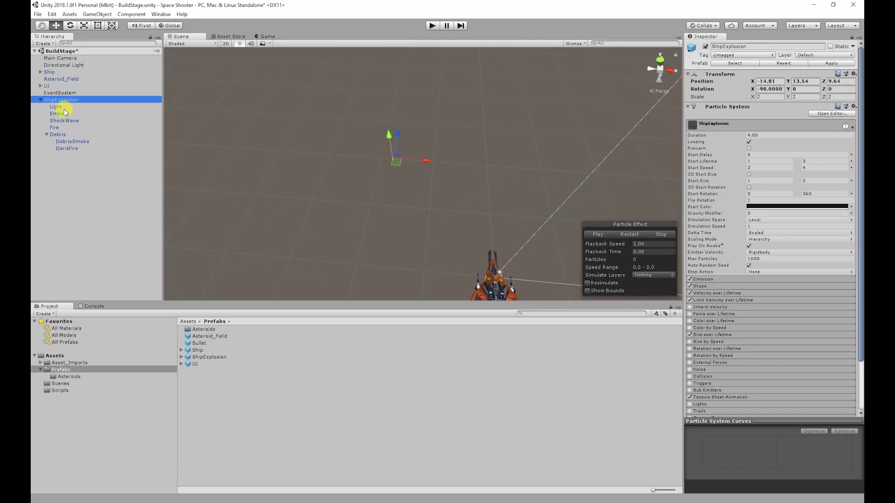
shift+click(65, 149)
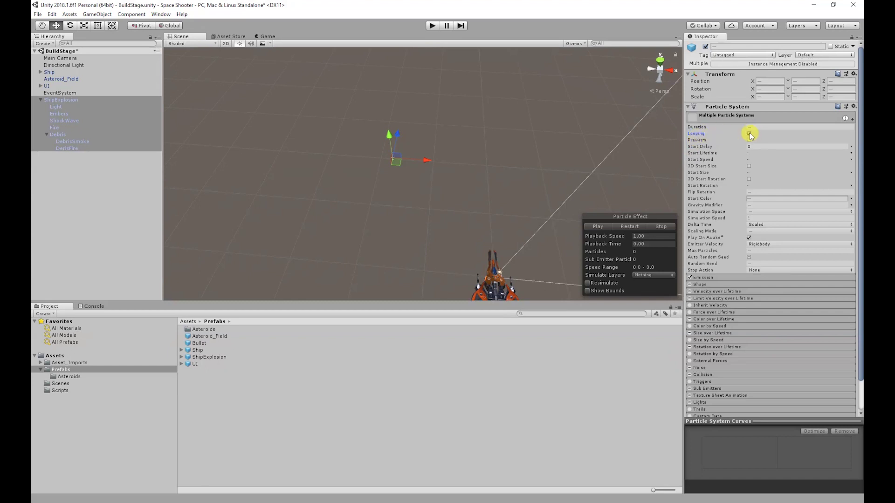
key(ctrl+p)
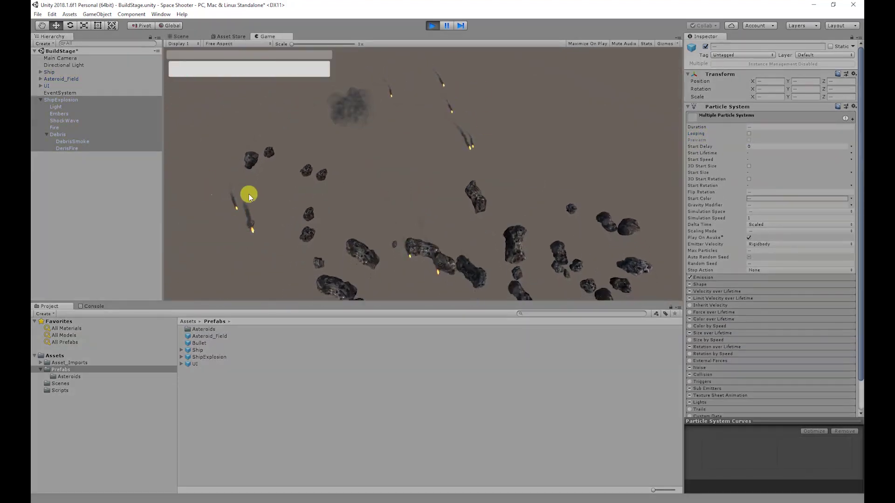
key(ctrl+p)
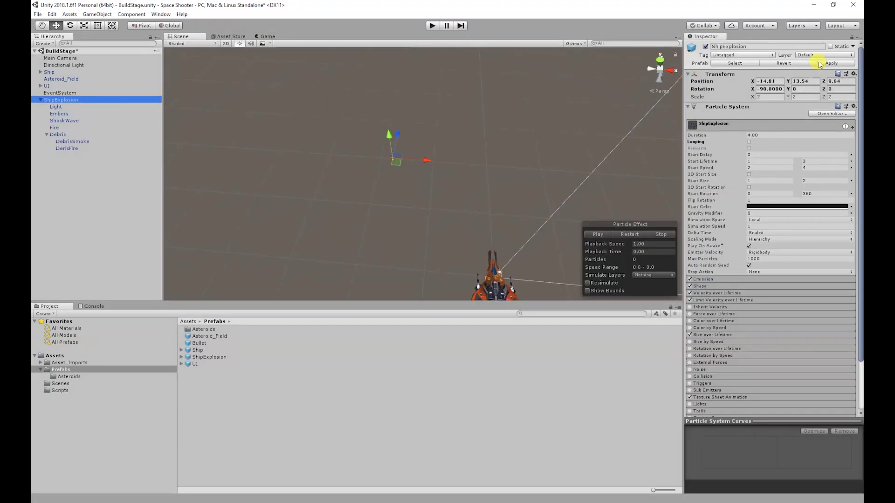
Step: Set Scaling Mode to Hierarchy on all ShipExplosion child systems, keeping Delta Time Scaled
click(57, 107)
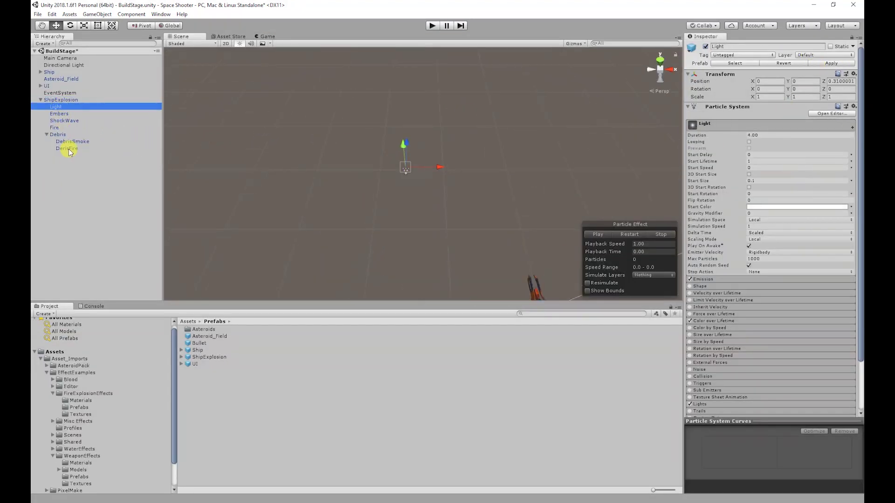
shift+click(70, 148)
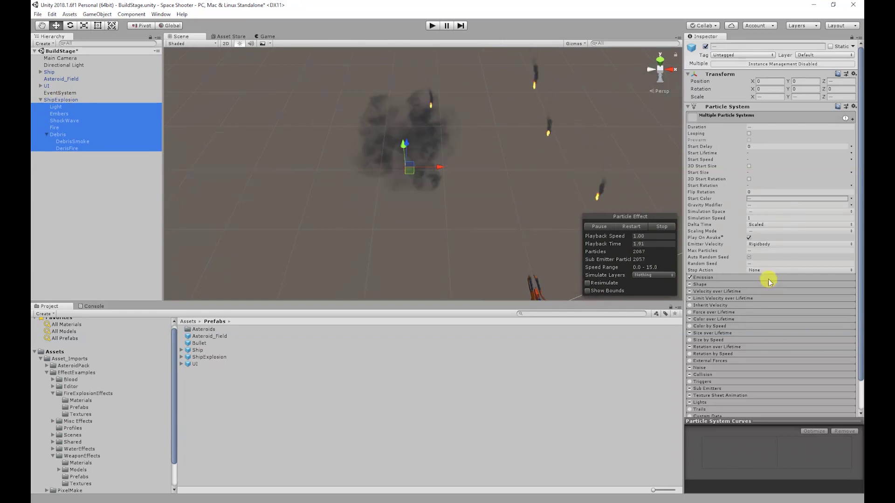
click(773, 224)
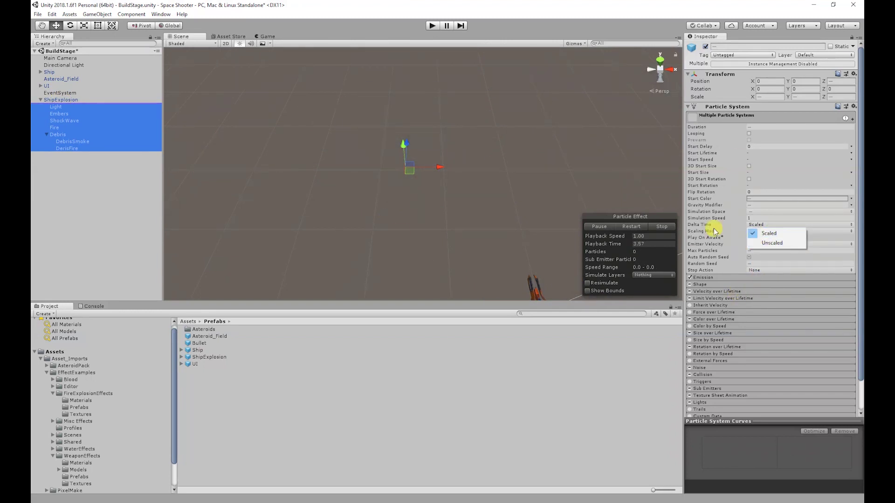
click(712, 232)
click(755, 232)
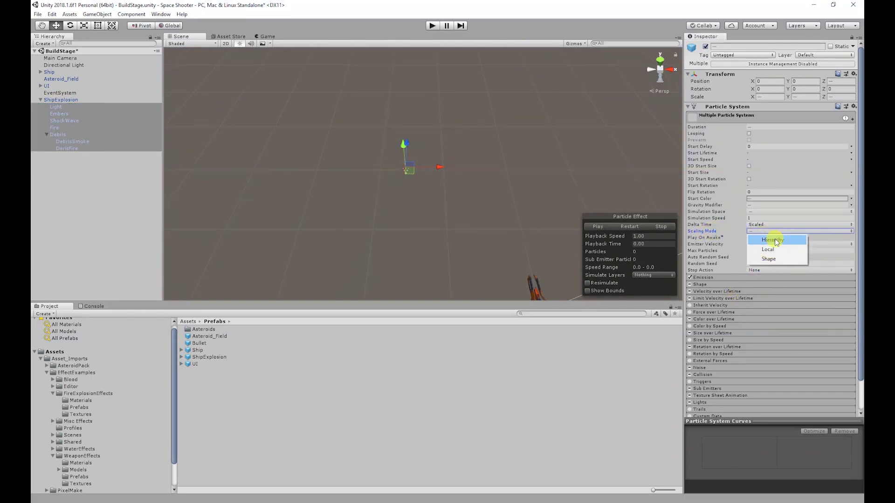
click(774, 240)
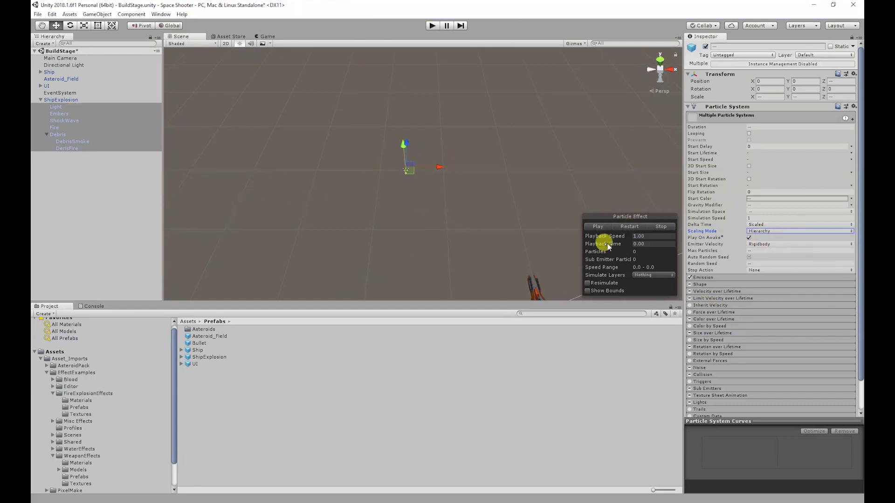
Step: Preview the explosion in the Scene view, restart it, and select the ShipExplosion root
click(598, 226)
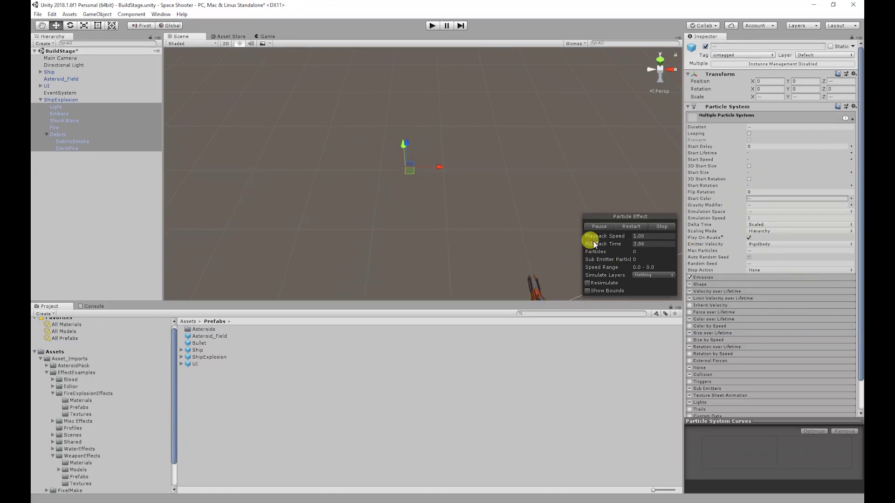
click(627, 226)
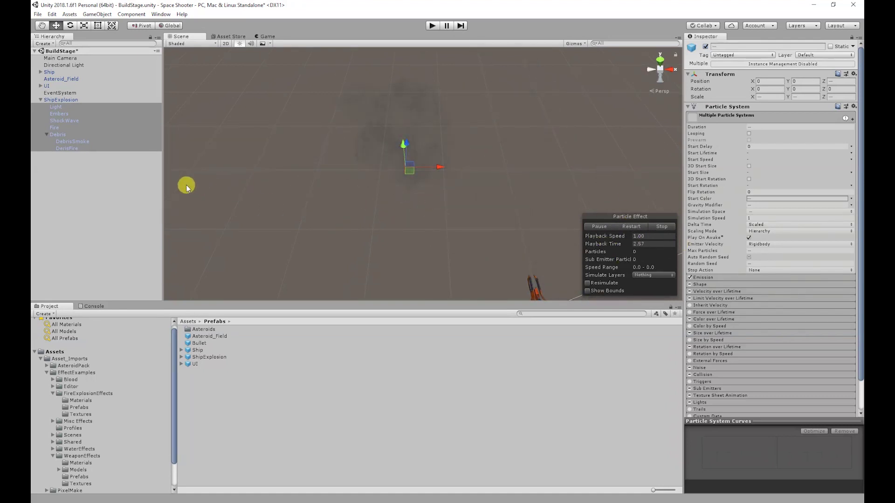
click(61, 99)
click(811, 65)
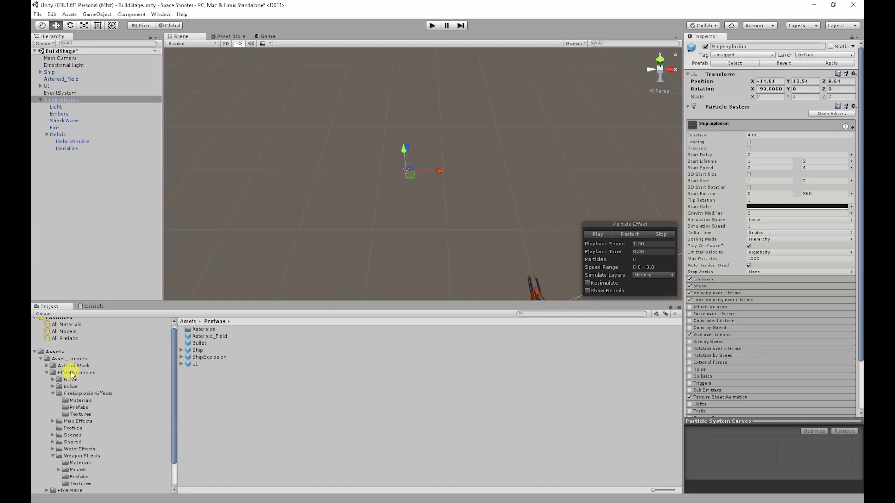
Step: Add SmallExplosionEffect from FireExplosionEffects/Prefabs to the scene
click(74, 372)
double_click(213, 343)
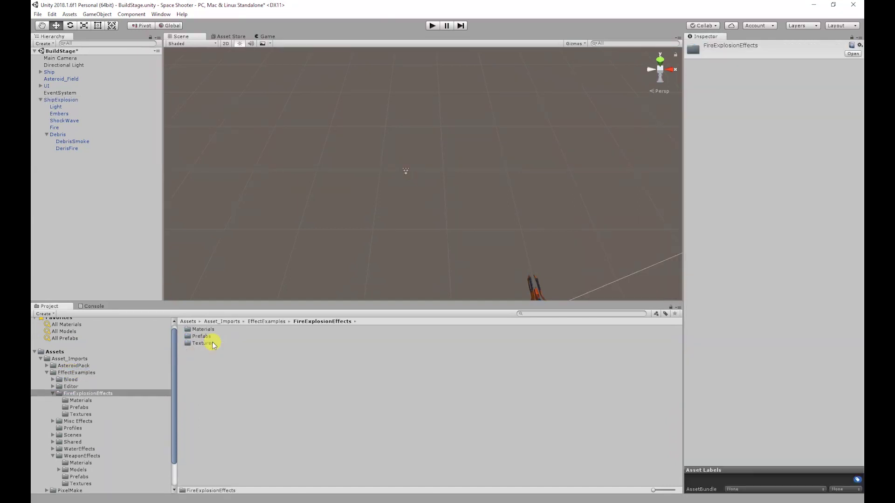
double_click(207, 336)
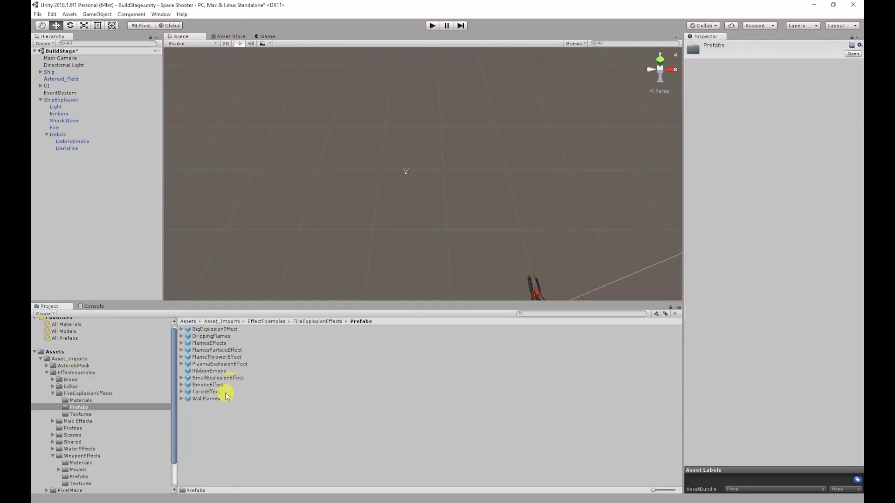
drag(219, 378, 118, 256)
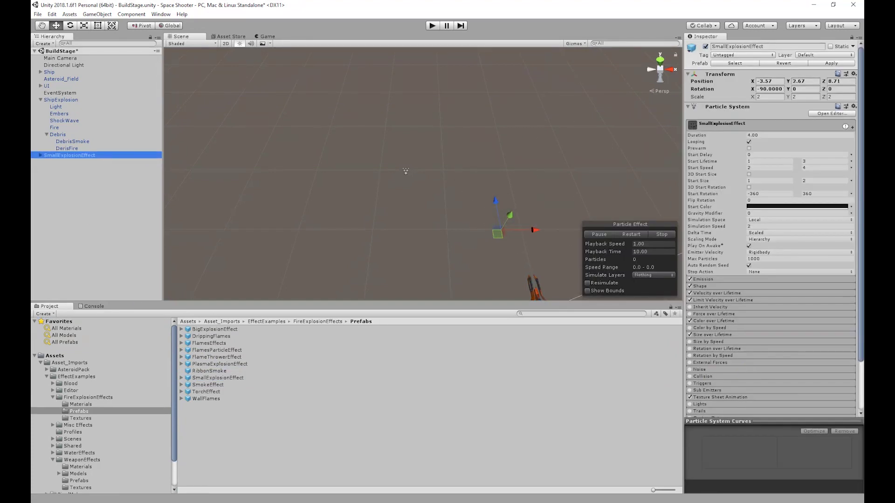
Step: Nest BulletImpactSandEffect from WeaponEffects/Prefabs under SmallExplosionEffect
click(88, 377)
double_click(211, 385)
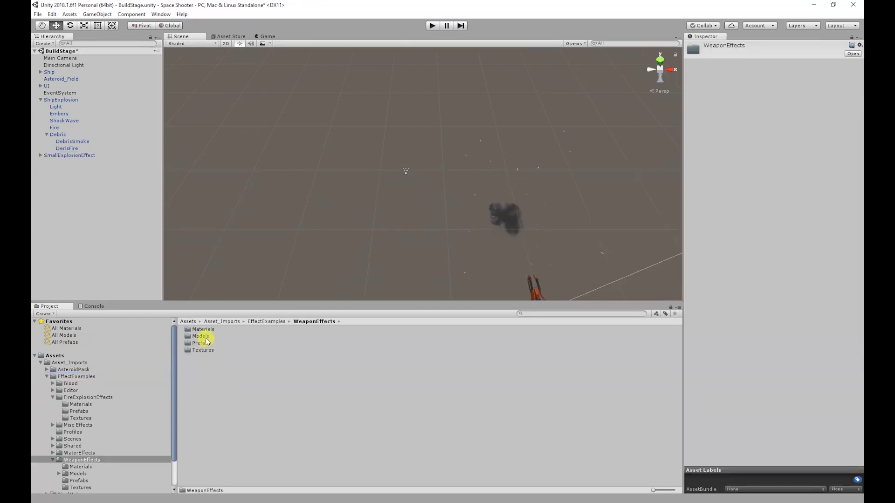
click(203, 344)
click(205, 343)
double_click(204, 344)
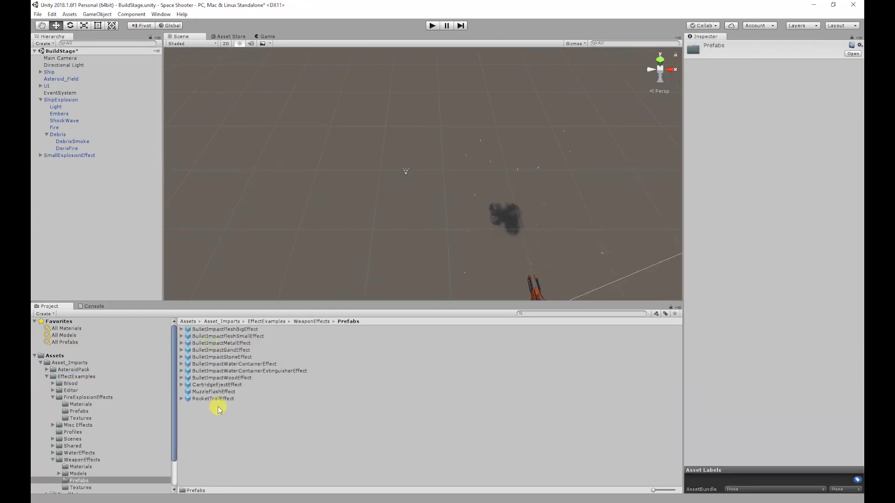
drag(221, 350, 89, 155)
Step: Rename SmallExplosionEffect to AsteroidExplosion
click(51, 155)
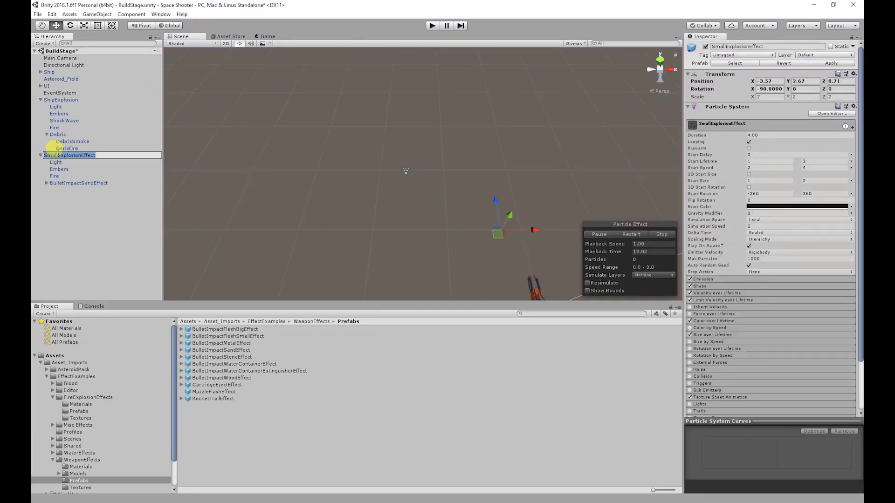
click(51, 156)
text(AsteroidExplosion)
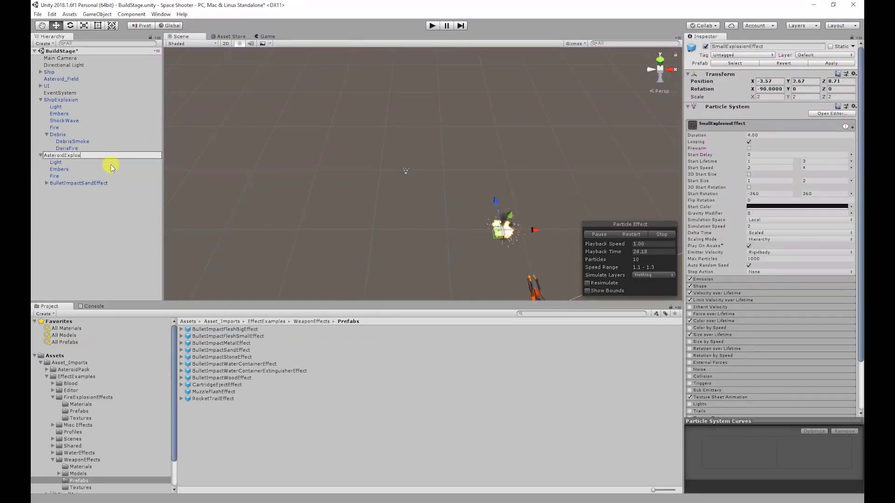
key(Return)
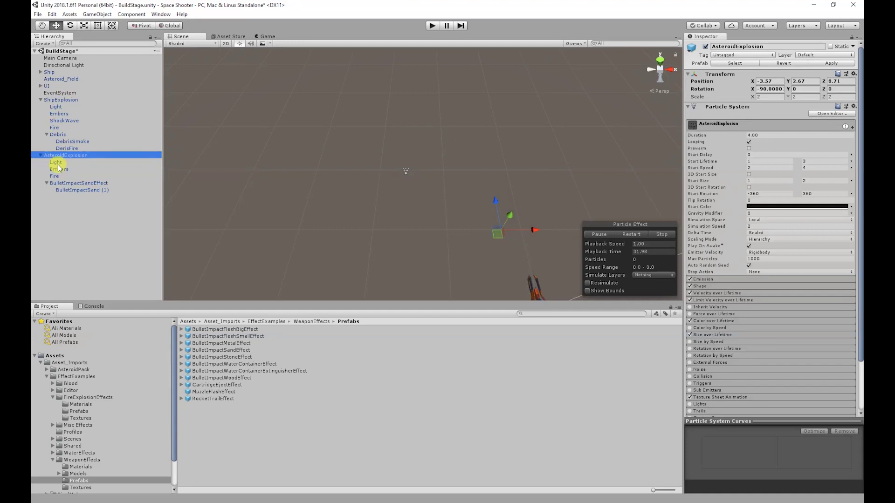
Step: Turn off Looping for all AsteroidExplosion particle systems
mouse_move(56, 162)
mouse_down()
mouse_move(60, 169)
mouse_move(65, 156)
mouse_up()
shift+click(82, 190)
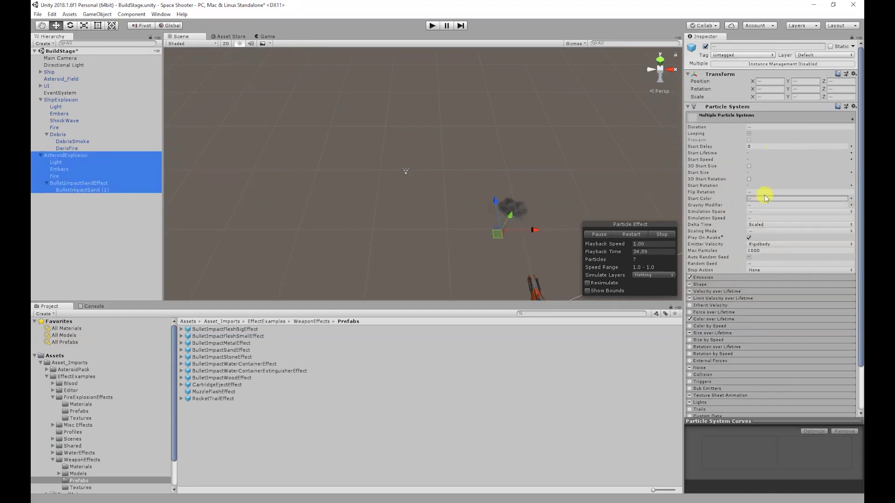
click(749, 133)
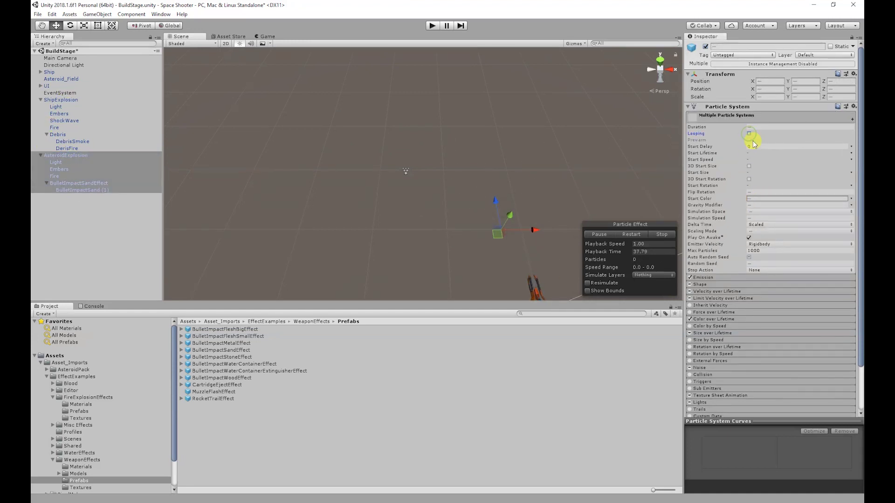
click(258, 261)
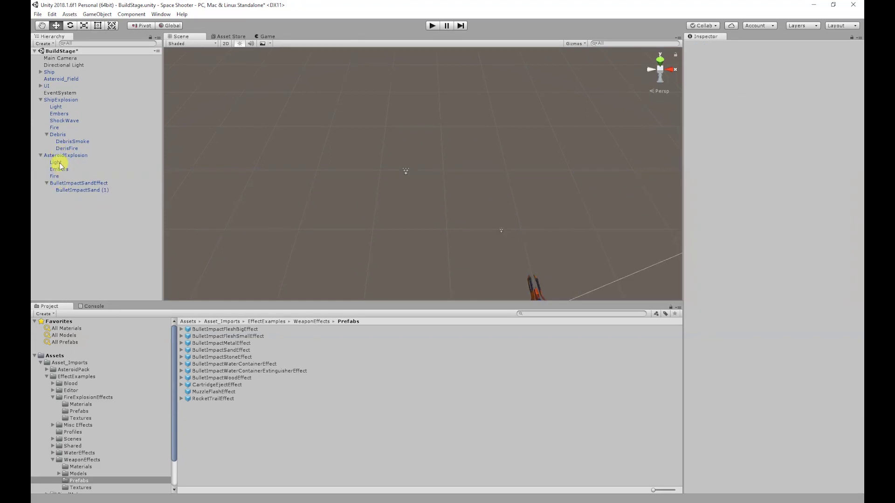
Step: Set Scaling Mode to Hierarchy for the Light through BulletImpactSand (1) children
click(60, 163)
shift+click(60, 189)
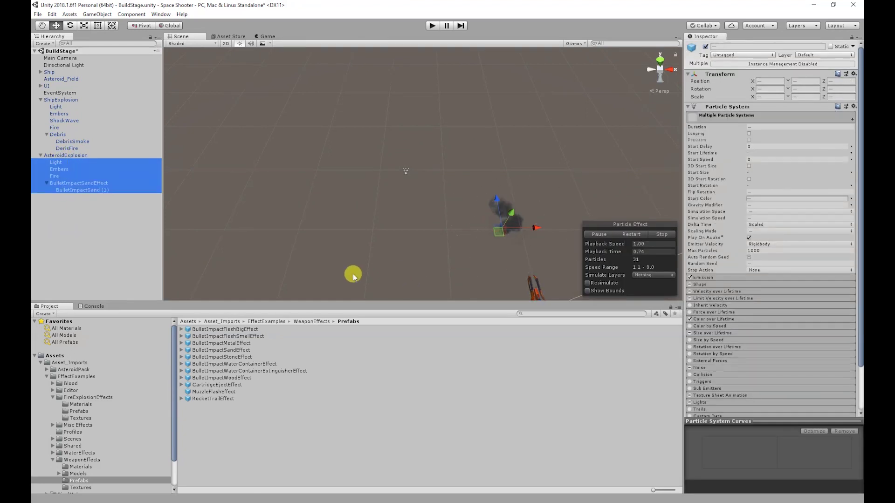
click(765, 232)
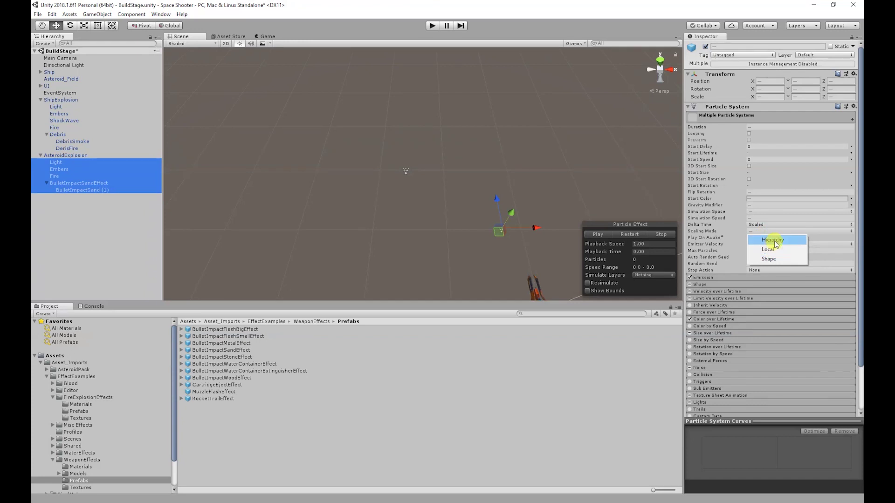
click(772, 240)
Step: Save AsteroidExplosion as a prefab in the Prefabs folder
click(77, 155)
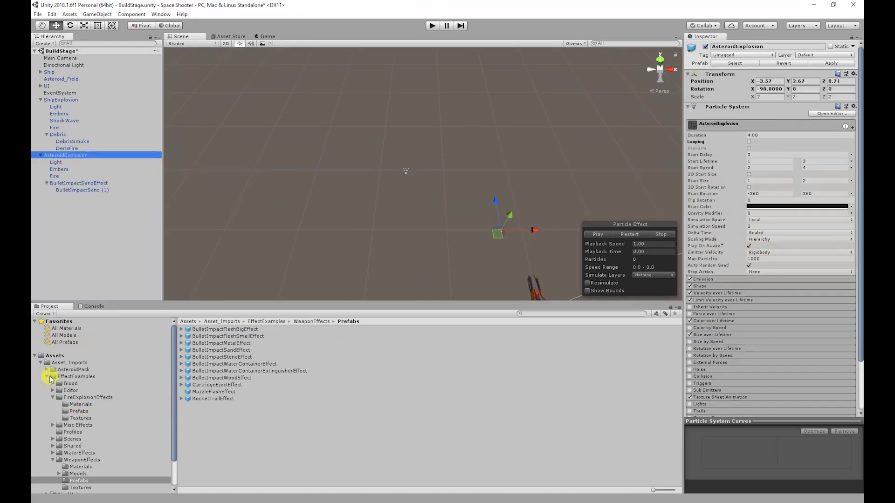
click(41, 362)
drag(70, 156, 72, 372)
click(228, 355)
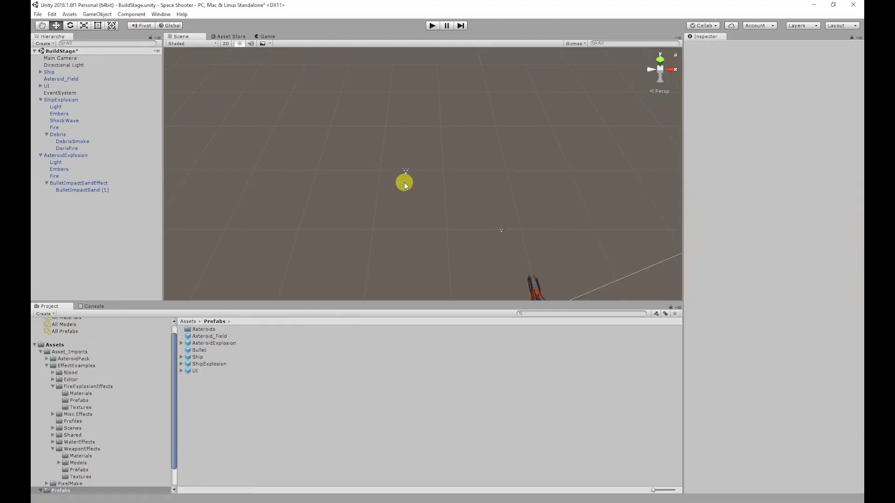
Step: Reset BulletImpactSandEffect's Transform and set its scale to 1.5 on X, Y and Z
click(90, 184)
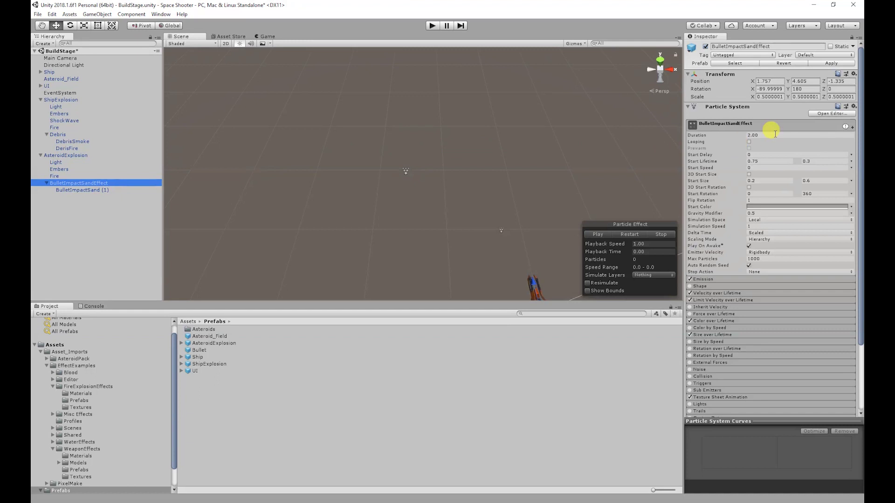
right_click(728, 77)
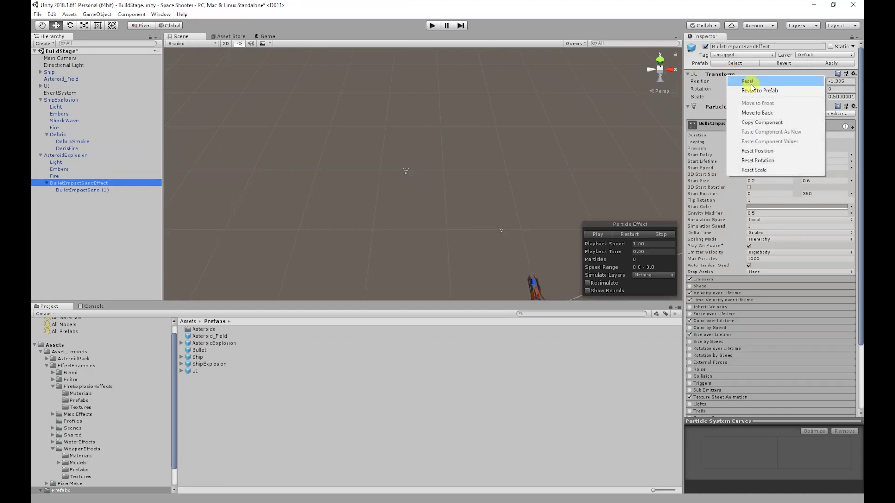
click(748, 82)
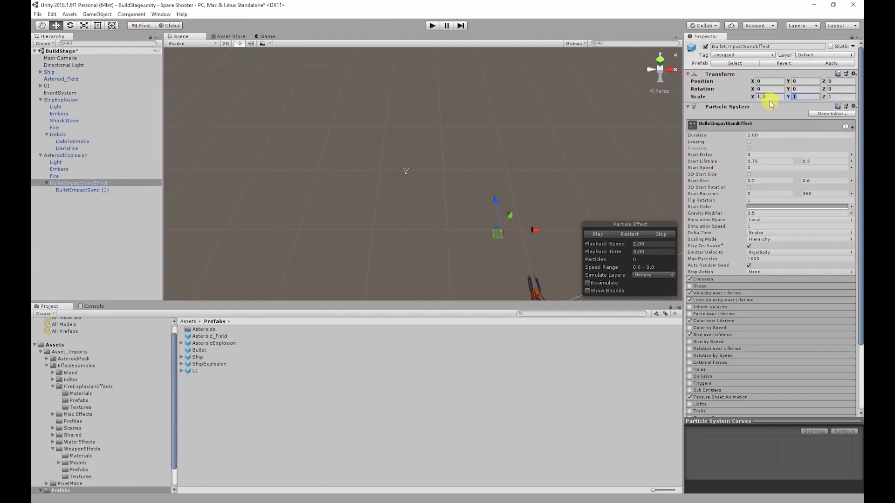
text(5)
click(829, 64)
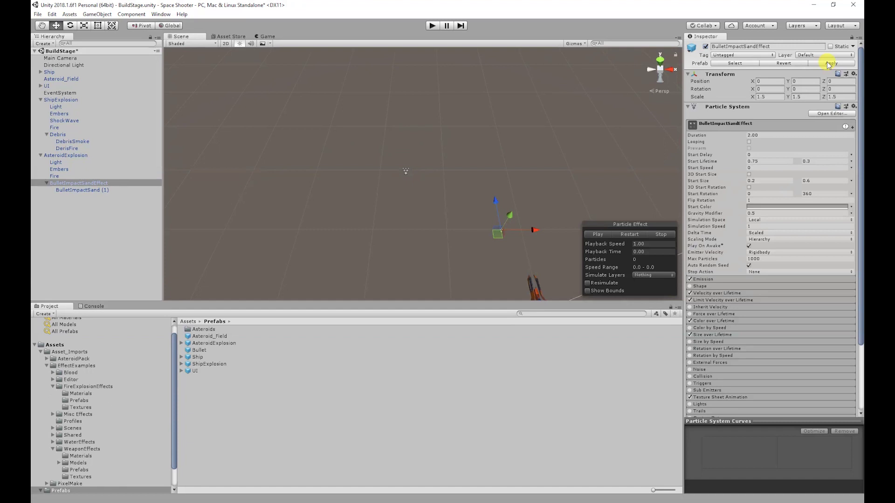